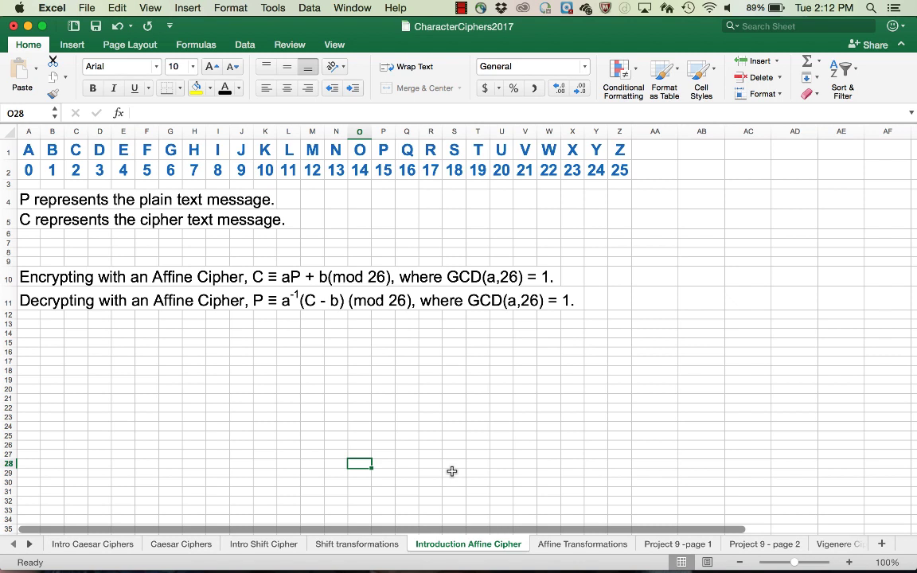
# Step: Open the Affine Transformations sheet with the C=5P+10 and C=7P-5 exercises
pyautogui.click(580, 544)
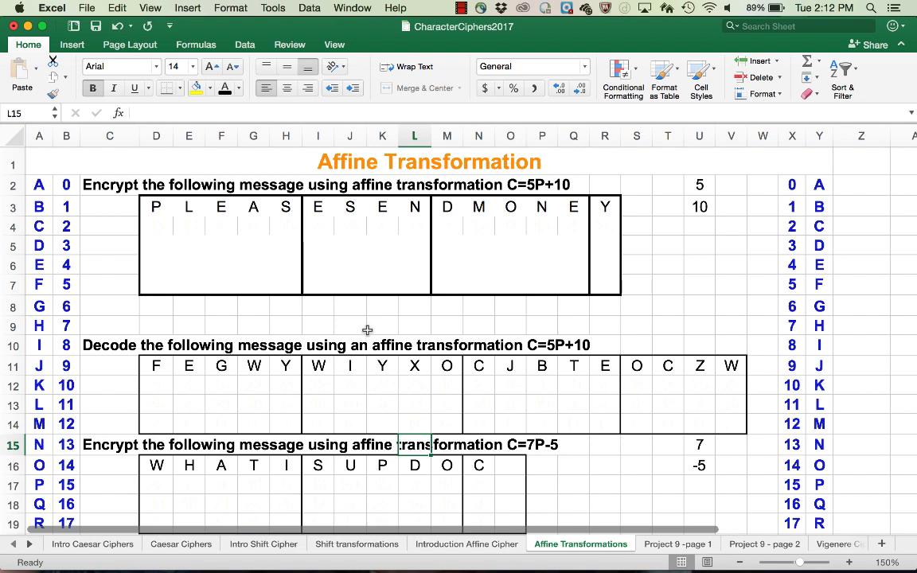
# Step: Turn the row 4 letter numbers (15, 11, 4 … 24) black, then select D5:R5
pyautogui.click(158, 223)
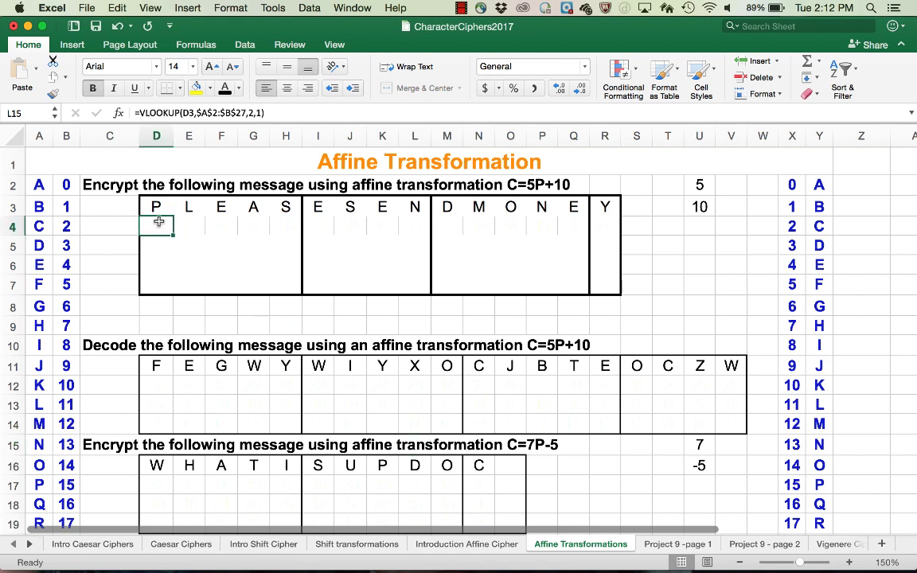
pyautogui.moveTo(159, 223); pyautogui.dragTo(608, 235)
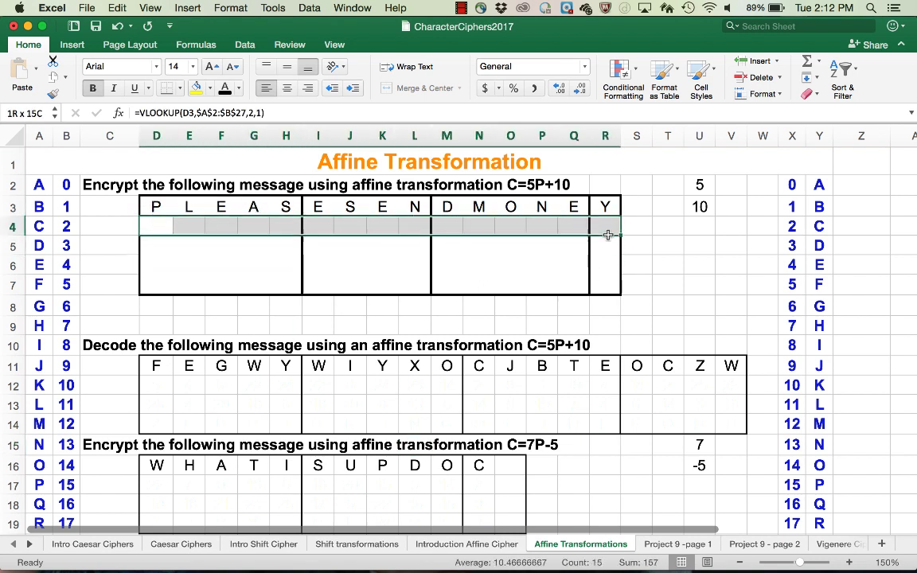
pyautogui.click(225, 90)
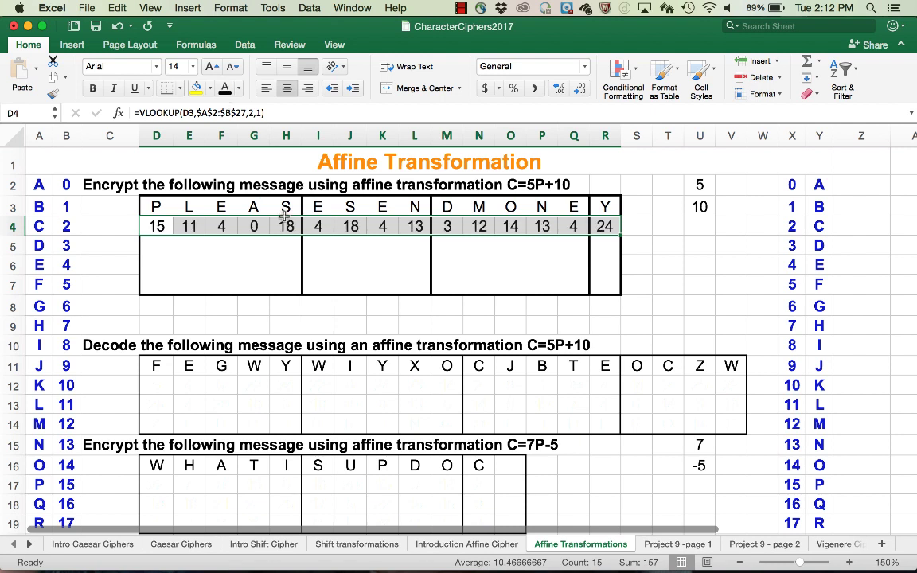
pyautogui.click(152, 248)
pyautogui.moveTo(151, 248); pyautogui.dragTo(604, 240)
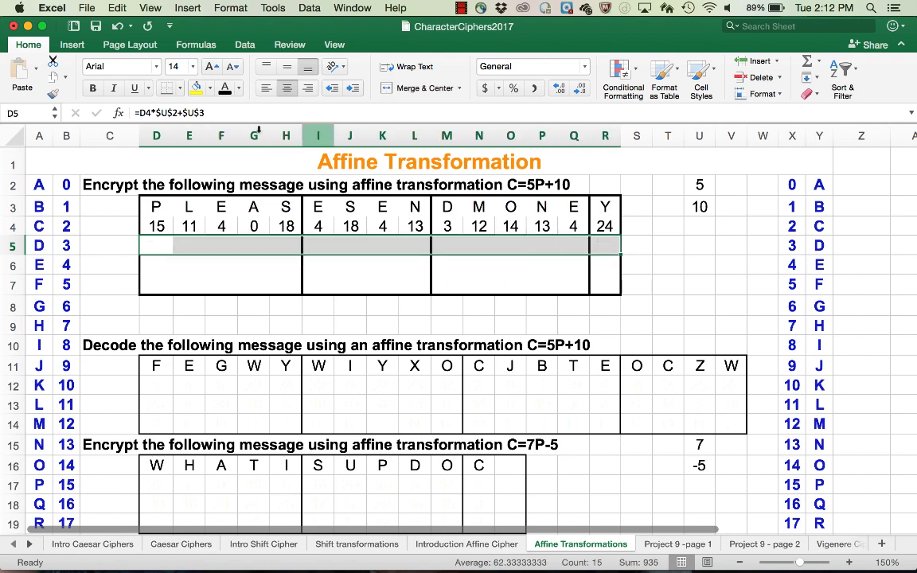
# Step: Show row 5's 5P+10 values (85, 65, 30 … 130) and check the D4, D5, E4, E5 formulas
pyautogui.click(225, 90)
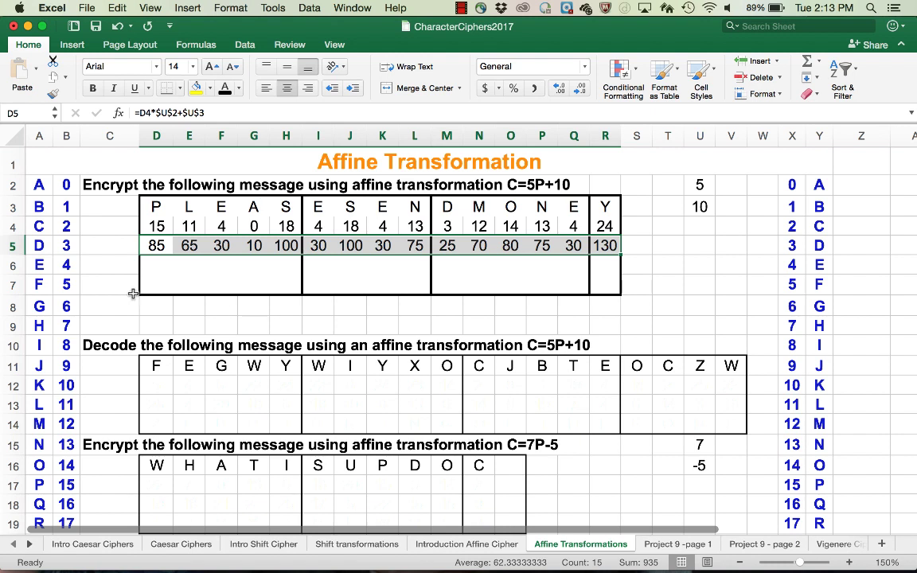
pyautogui.click(141, 225)
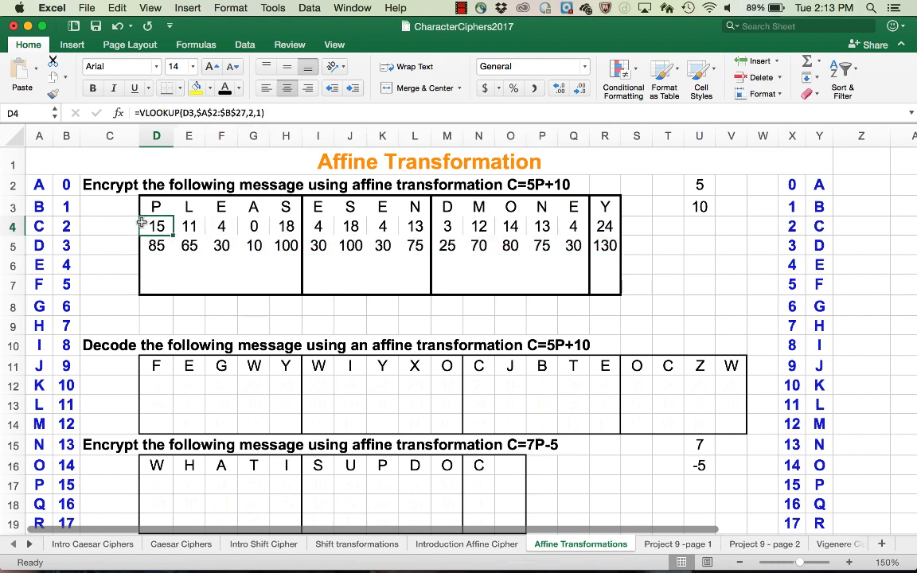
pyautogui.click(143, 244)
pyautogui.click(178, 226)
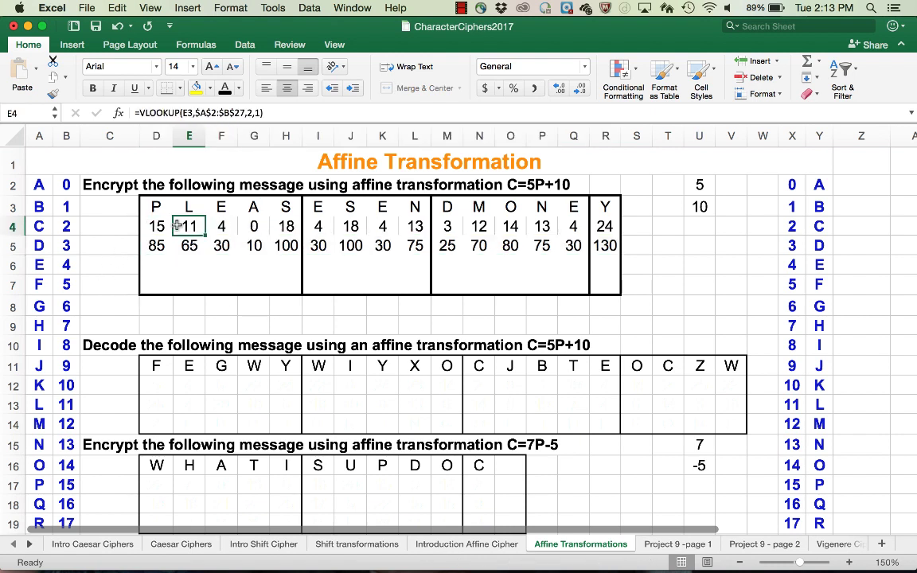
pyautogui.click(188, 245)
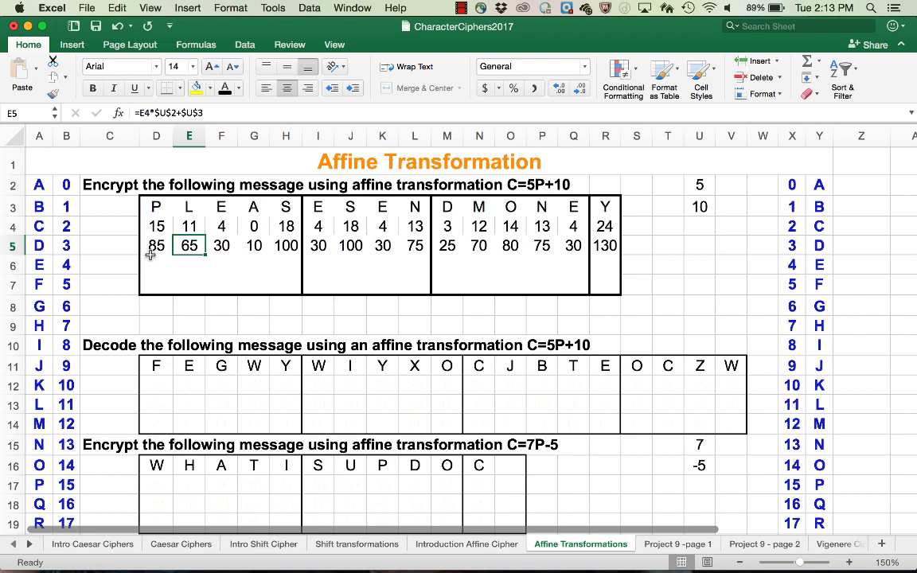
# Step: Reveal the row 6 mod 26 results and row 7 cipher letters HNEKW EWEX ZSCXE A
pyautogui.moveTo(156, 265); pyautogui.dragTo(604, 260)
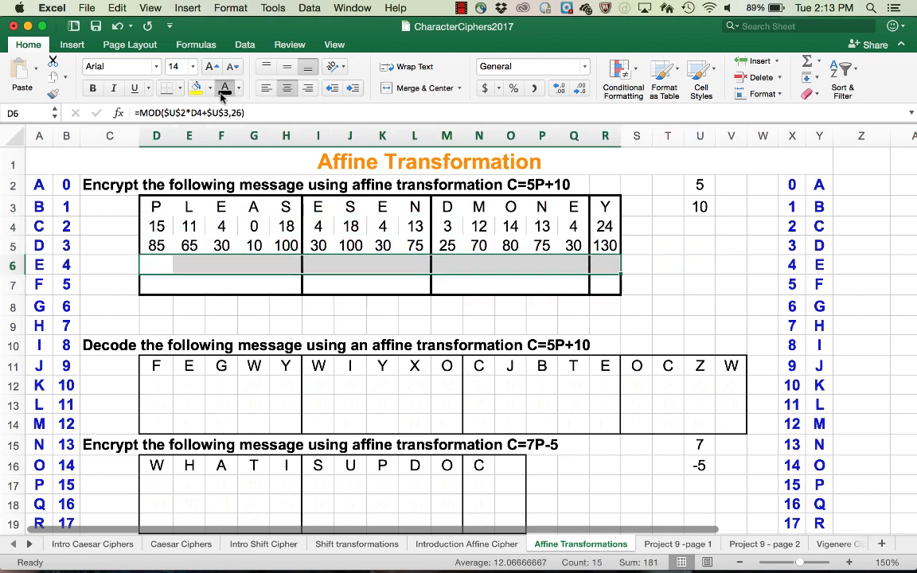
pyautogui.press('super+r')
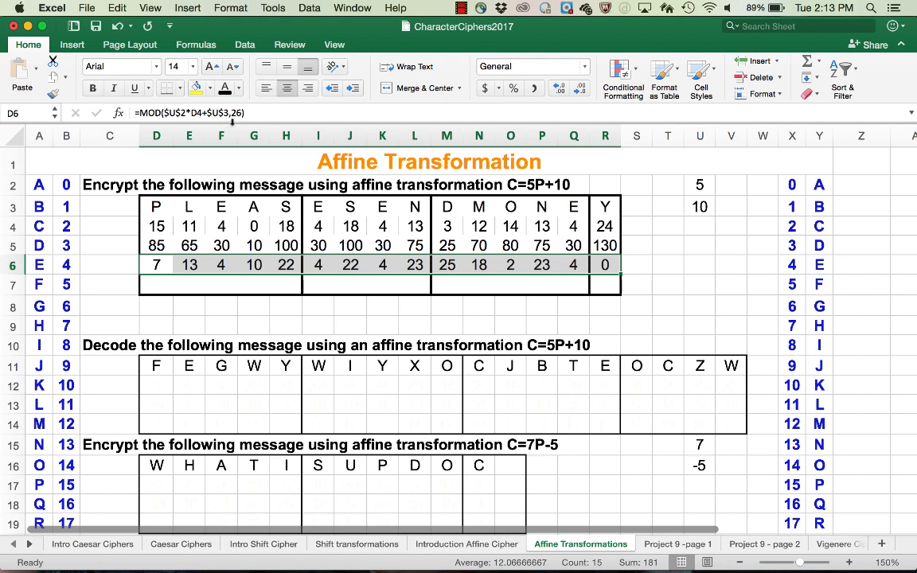
pyautogui.click(151, 282)
pyautogui.moveTo(151, 282); pyautogui.dragTo(605, 284)
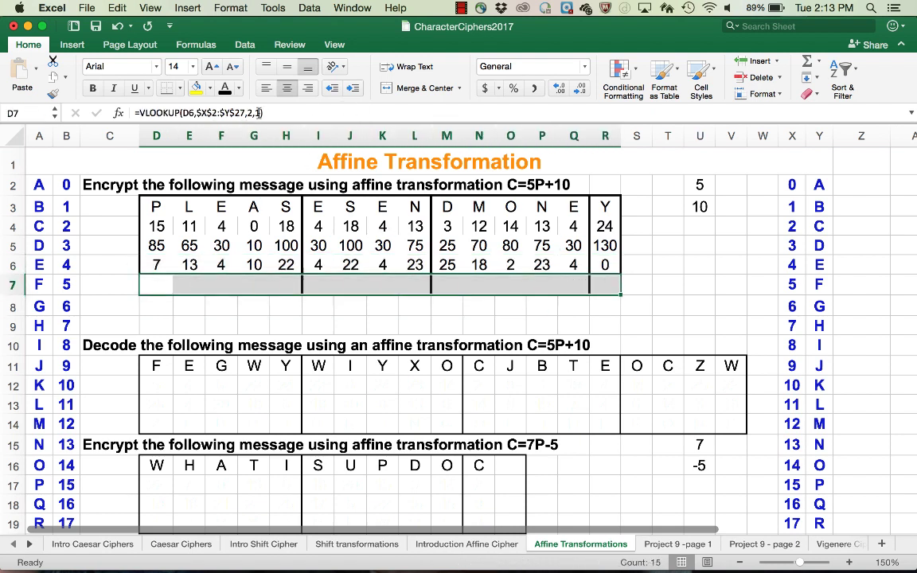
pyautogui.click(224, 90)
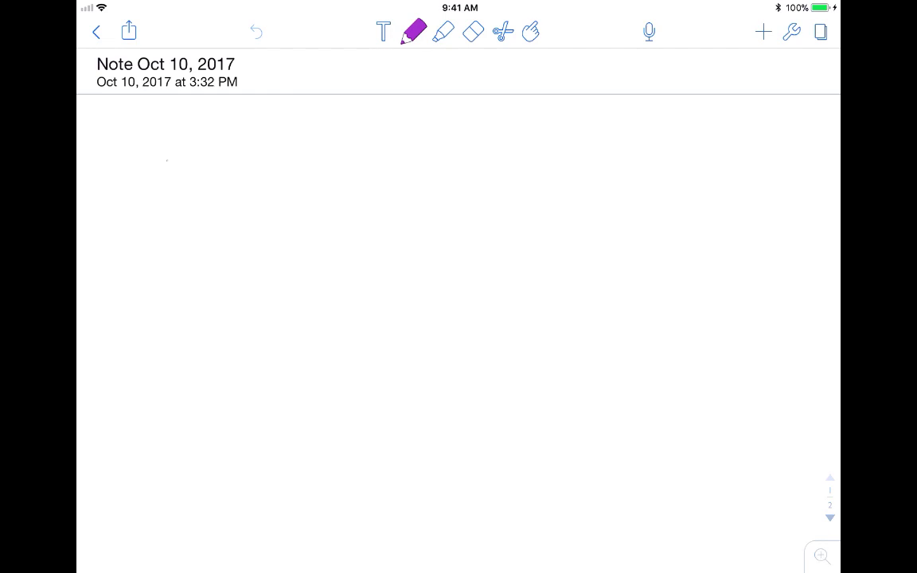
# Step: Handwrite the congruence chain 1≡27≡53≡79≡105
pyautogui.moveTo(165, 159)
pyautogui.mouseDown()
pyautogui.moveTo(162, 186)
pyautogui.moveTo(199, 161)
pyautogui.mouseUp()
pyautogui.moveTo(180, 171)
pyautogui.mouseDown()
pyautogui.moveTo(222, 168)
pyautogui.moveTo(227, 177)
pyautogui.mouseUp()
pyautogui.moveTo(229, 161)
pyautogui.mouseDown()
pyautogui.moveTo(239, 160)
pyautogui.moveTo(236, 185)
pyautogui.moveTo(266, 161)
pyautogui.mouseUp()
pyautogui.moveTo(251, 169); pyautogui.dragTo(267, 176)
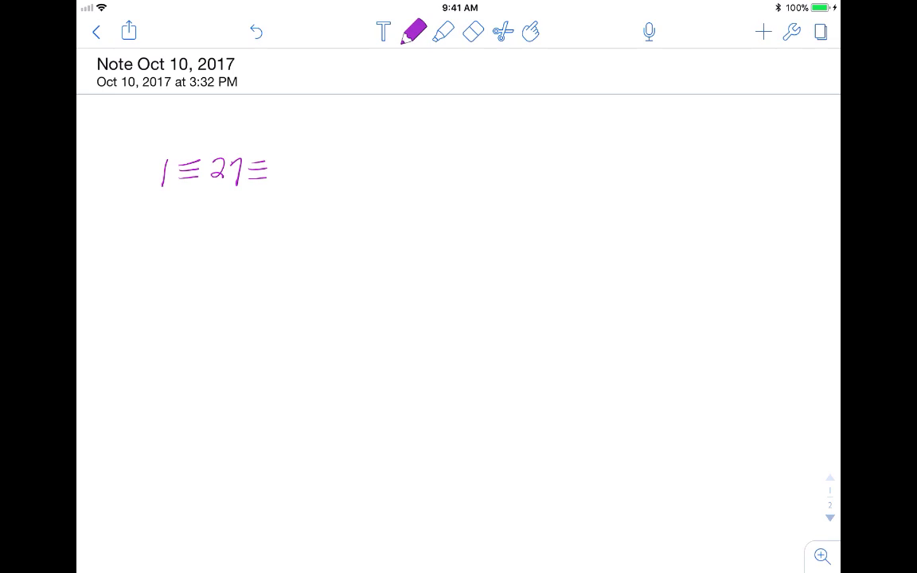
pyautogui.moveTo(287, 163); pyautogui.dragTo(275, 179)
pyautogui.moveTo(298, 162)
pyautogui.mouseDown()
pyautogui.moveTo(300, 178)
pyautogui.moveTo(343, 168)
pyautogui.mouseUp()
pyautogui.moveTo(323, 175); pyautogui.dragTo(362, 173)
pyautogui.moveTo(383, 157)
pyautogui.mouseDown()
pyautogui.moveTo(381, 176)
pyautogui.moveTo(418, 160)
pyautogui.mouseUp()
pyautogui.moveTo(399, 167); pyautogui.dragTo(420, 173)
pyautogui.moveTo(443, 159)
pyautogui.mouseDown()
pyautogui.moveTo(437, 174)
pyautogui.moveTo(460, 158)
pyautogui.moveTo(476, 171)
pyautogui.mouseUp()
pyautogui.moveTo(478, 153); pyautogui.dragTo(499, 149)
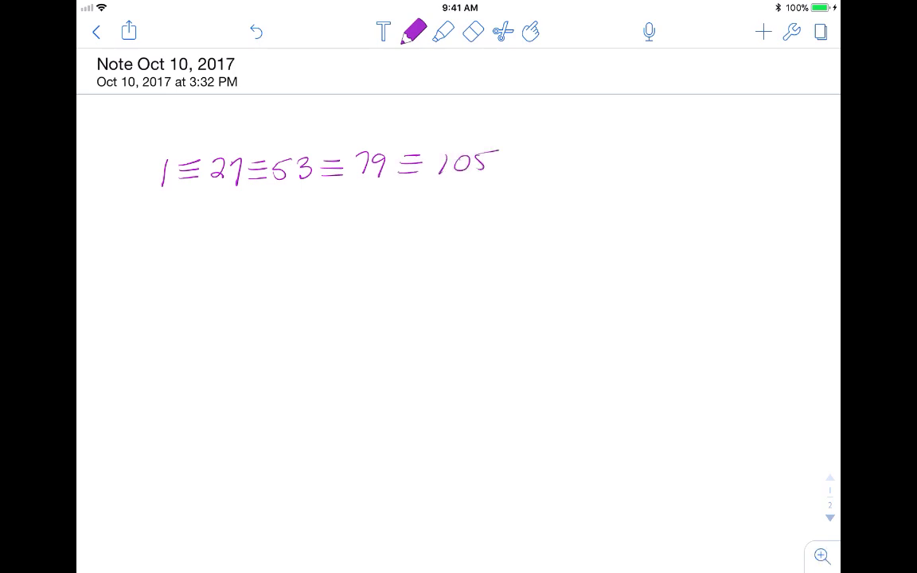
# Step: Branch 105 into its factors 5 and 21
pyautogui.moveTo(450, 185); pyautogui.dragTo(428, 201)
pyautogui.moveTo(455, 182); pyautogui.dragTo(486, 211)
pyautogui.moveTo(425, 210); pyautogui.dragTo(415, 231)
pyautogui.moveTo(417, 212); pyautogui.dragTo(495, 233)
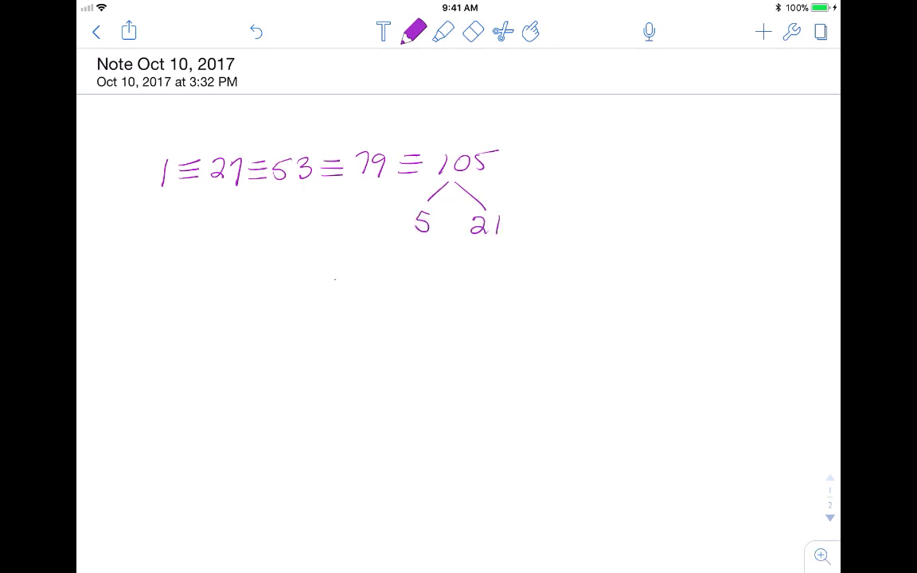
# Step: Write the conclusion 5⁻¹ ≡ 21 (mod 26)
pyautogui.moveTo(322, 278); pyautogui.dragTo(319, 301)
pyautogui.moveTo(323, 276); pyautogui.dragTo(453, 301)
pyautogui.moveTo(461, 300)
pyautogui.mouseDown()
pyautogui.moveTo(476, 287)
pyautogui.moveTo(488, 300)
pyautogui.mouseUp()
pyautogui.moveTo(498, 286)
pyautogui.mouseDown()
pyautogui.moveTo(522, 301)
pyautogui.moveTo(550, 300)
pyautogui.mouseUp()
pyautogui.click(536, 284)
pyautogui.moveTo(568, 281); pyautogui.dragTo(560, 292)
pyautogui.moveTo(587, 273); pyautogui.dragTo(588, 309)
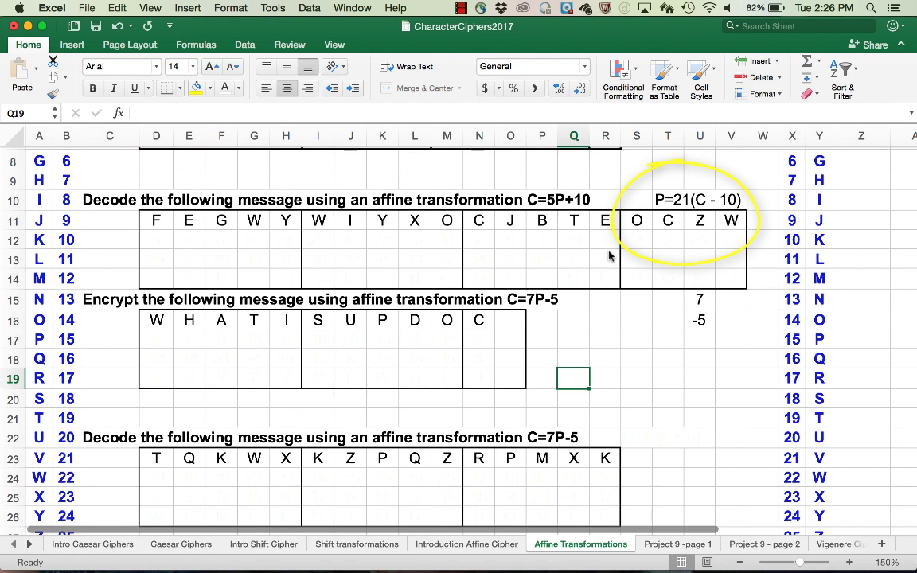
# Step: Turn the row 12 cipher numbers (5, 4, 6, 22 … 22) black
pyautogui.click(153, 246)
pyautogui.moveTo(154, 246); pyautogui.dragTo(732, 241)
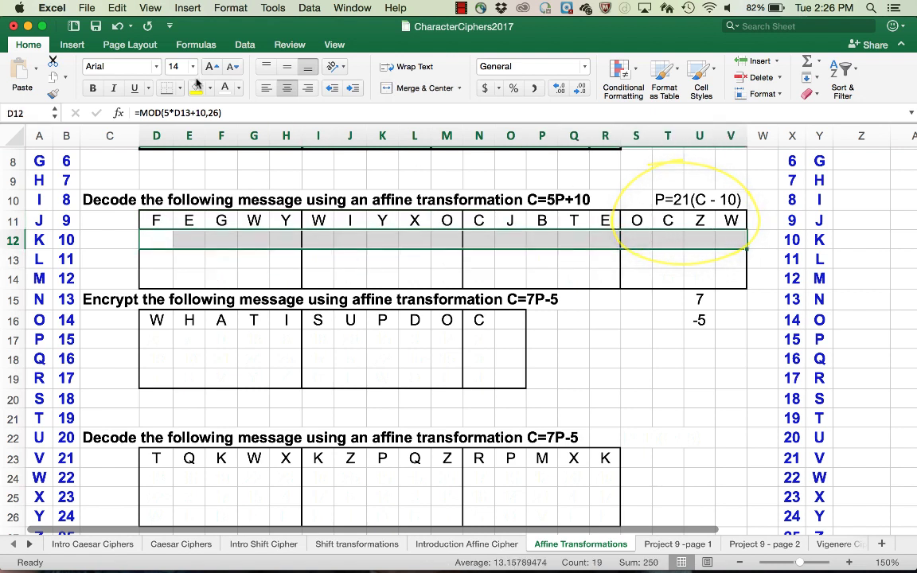
pyautogui.click(241, 92)
pyautogui.click(231, 139)
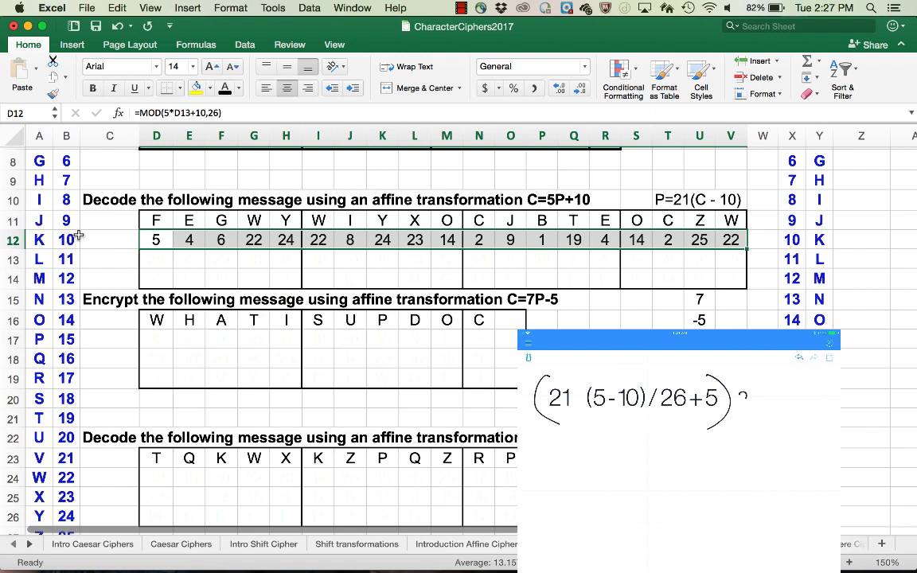
# Step: Enter 25 in D13, fill row 13 rightward, and reveal ZEUS IS KING OF THE GODS in row 14
pyautogui.click(143, 260)
pyautogui.write('25')
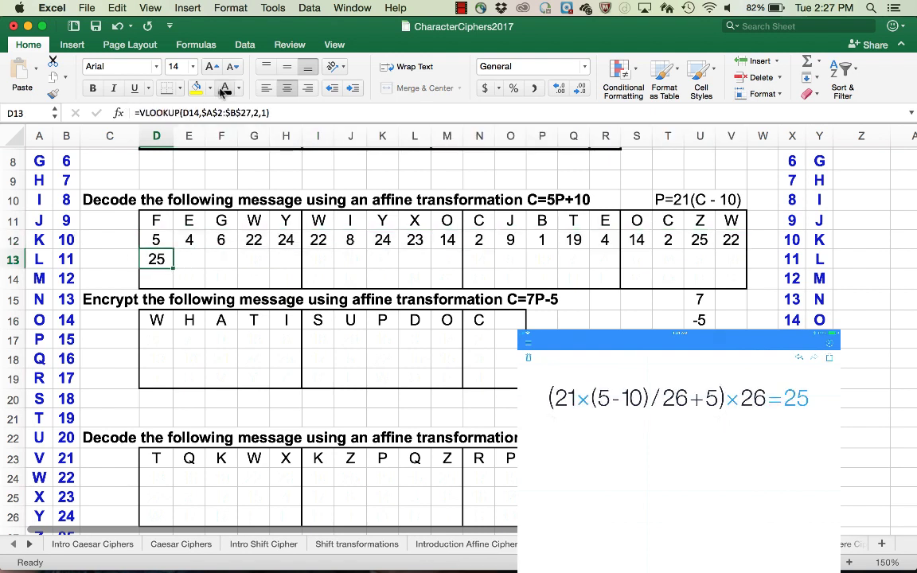
pyautogui.click(186, 264)
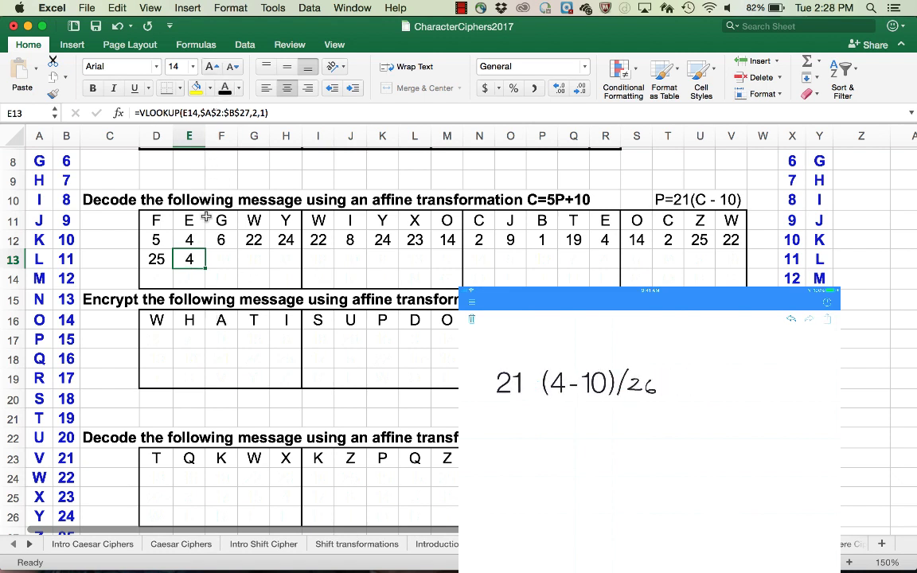
pyautogui.moveTo(220, 259); pyautogui.dragTo(727, 258)
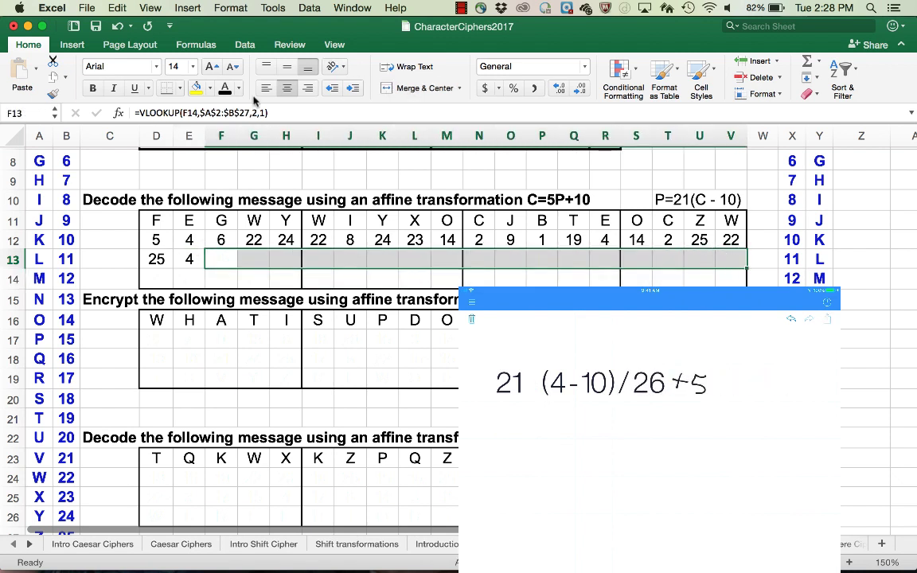
pyautogui.press('super+r')
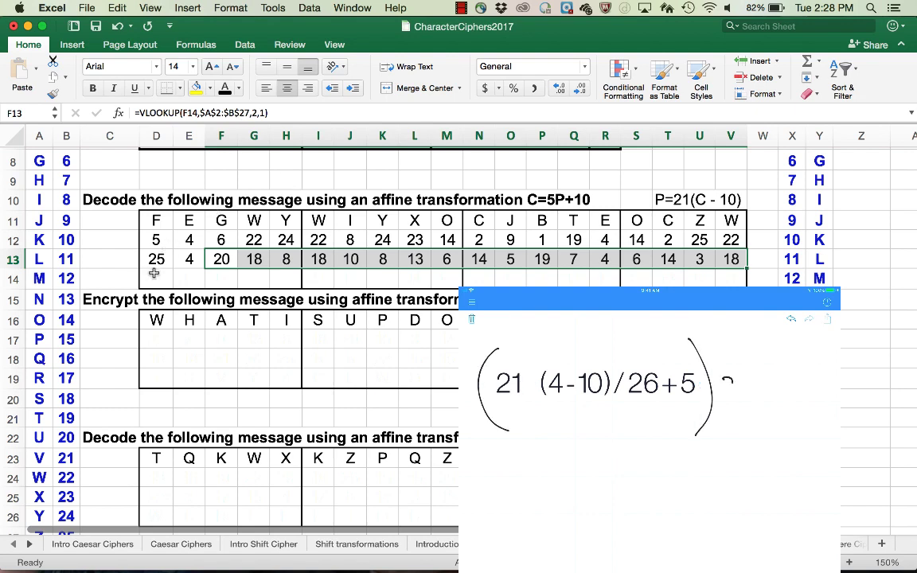
pyautogui.moveTo(154, 273); pyautogui.dragTo(720, 272)
pyautogui.click(226, 89)
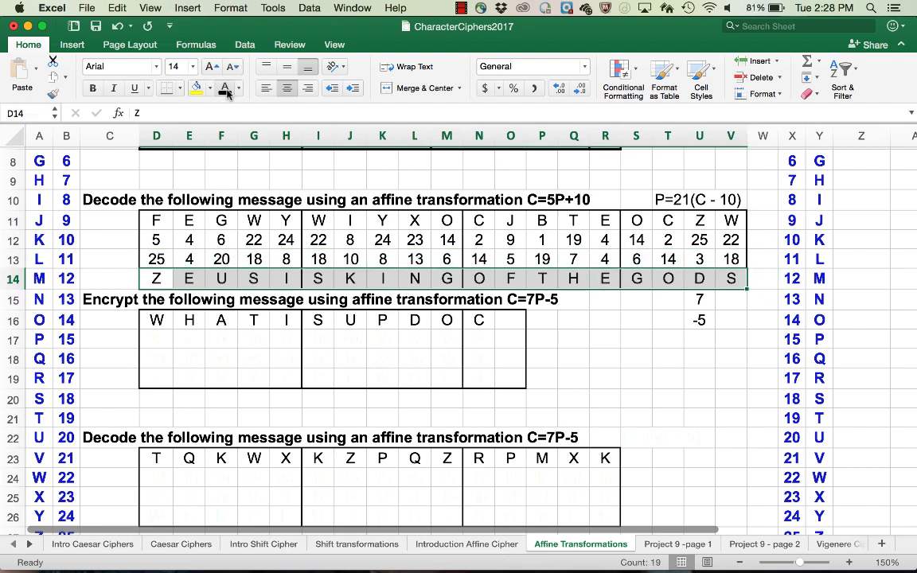